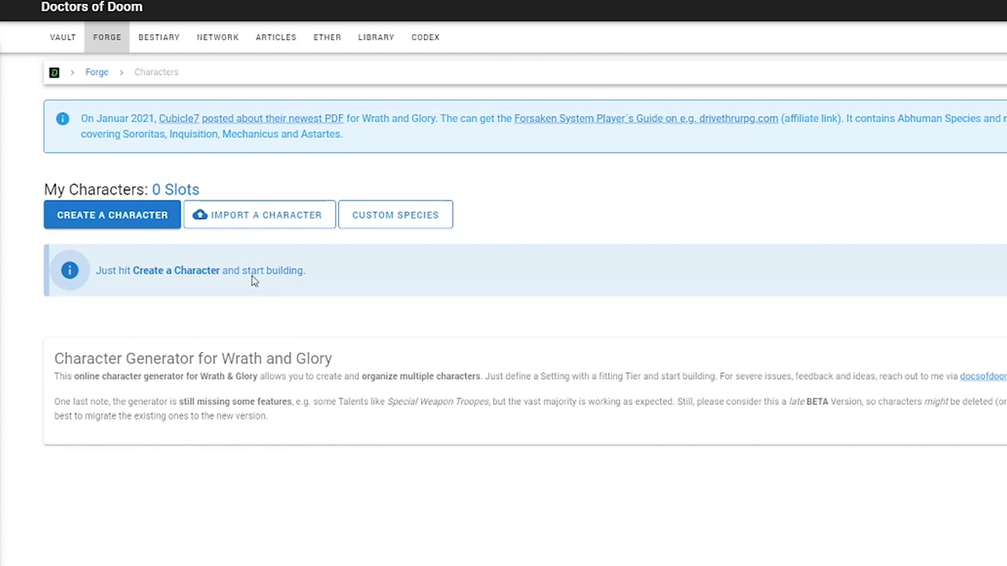
Step: Create a new character and set its campaign tier to 2 - Stalwart Defenders
{"action": "left_click", "coordinate": [120, 219]}
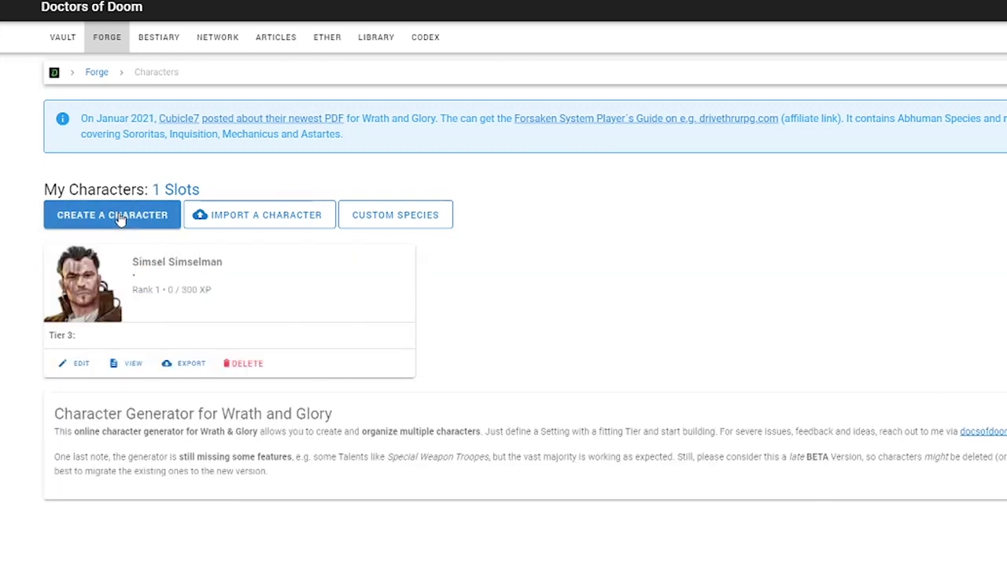
{"action": "left_click", "coordinate": [81, 364]}
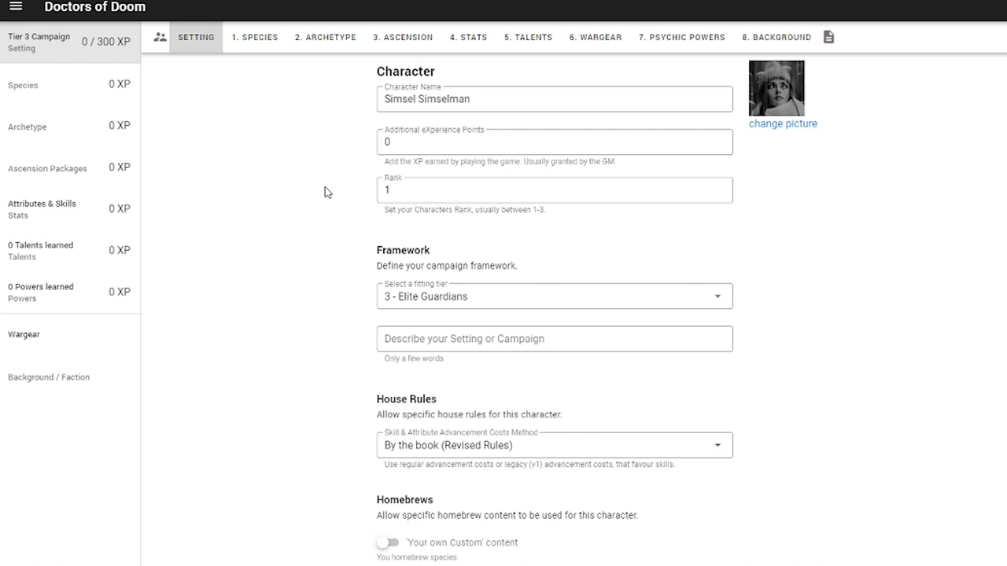
{"action": "left_click", "coordinate": [432, 298]}
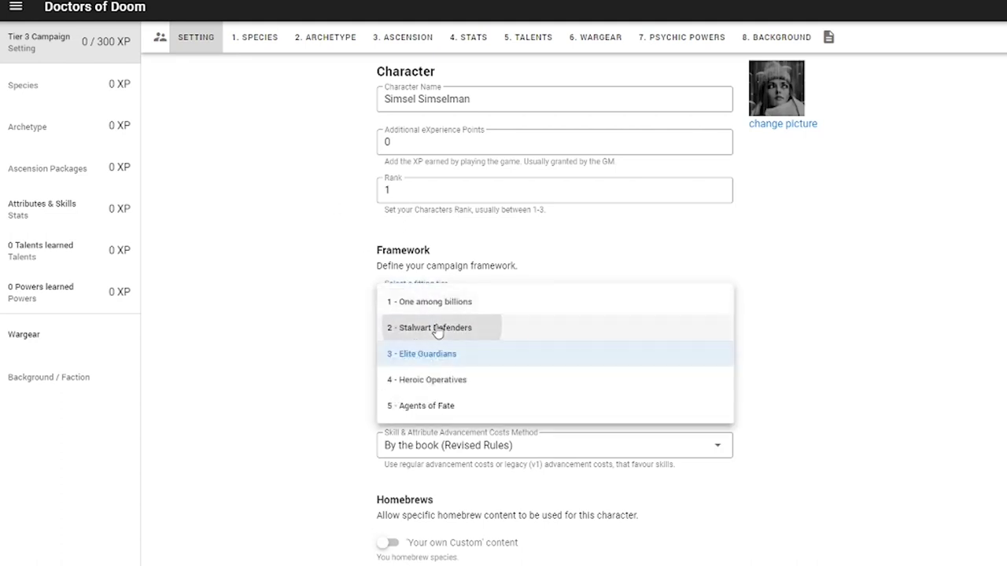
{"action": "left_click", "coordinate": [437, 329]}
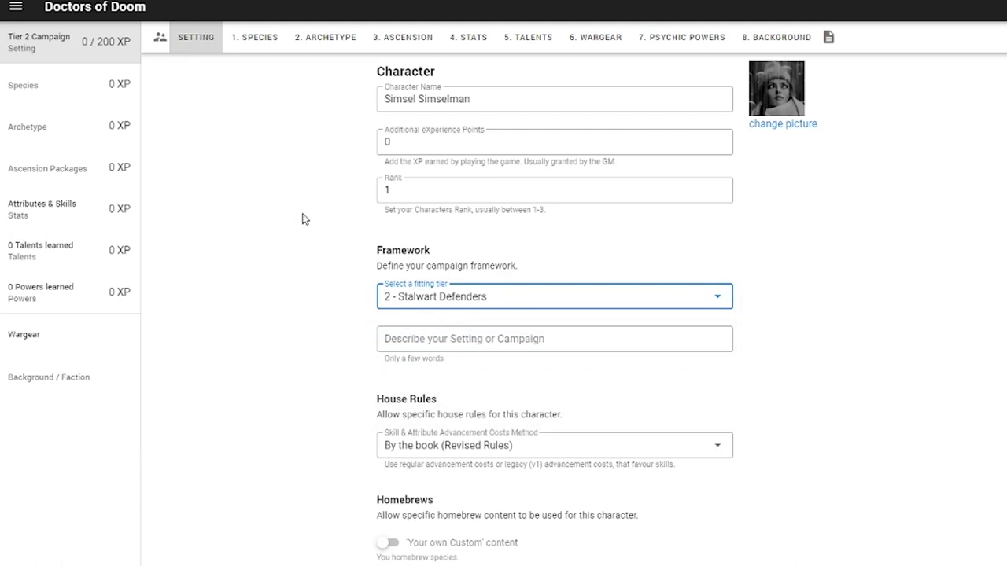
Step: Select Kroot as the character's species and open its first Kroot Mutations choice
{"action": "left_click", "coordinate": [261, 51]}
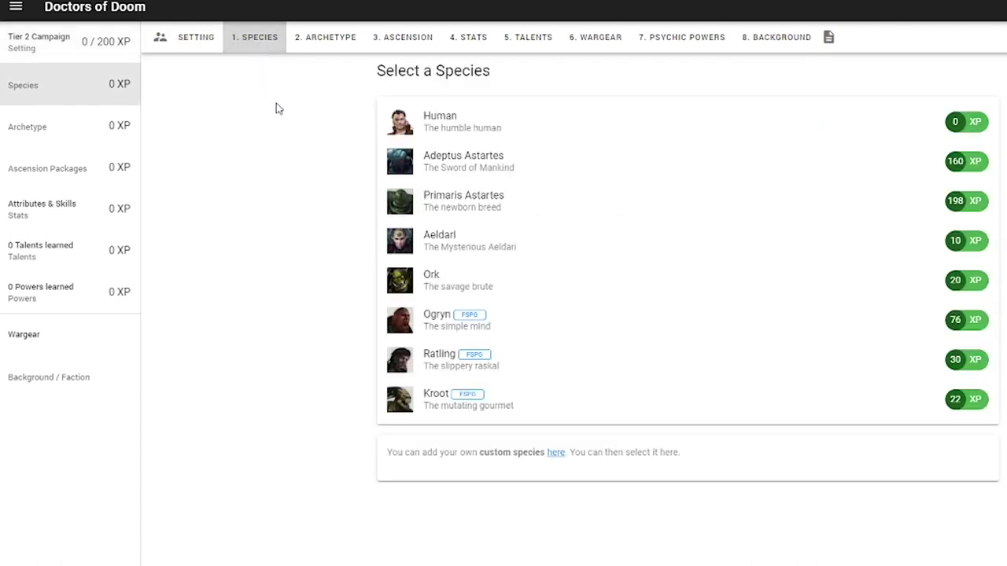
{"action": "left_click", "coordinate": [398, 399]}
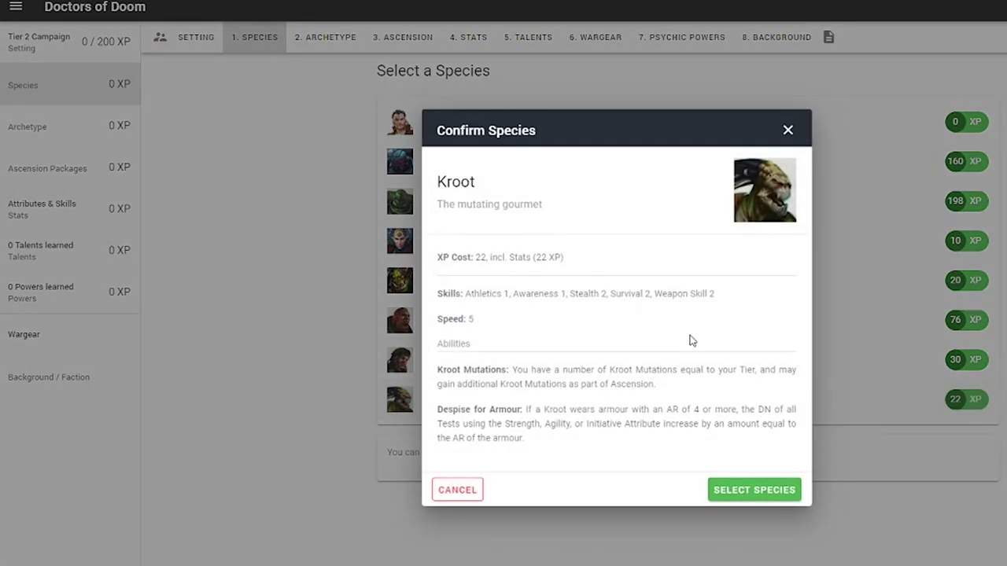
{"action": "left_click", "coordinate": [755, 490]}
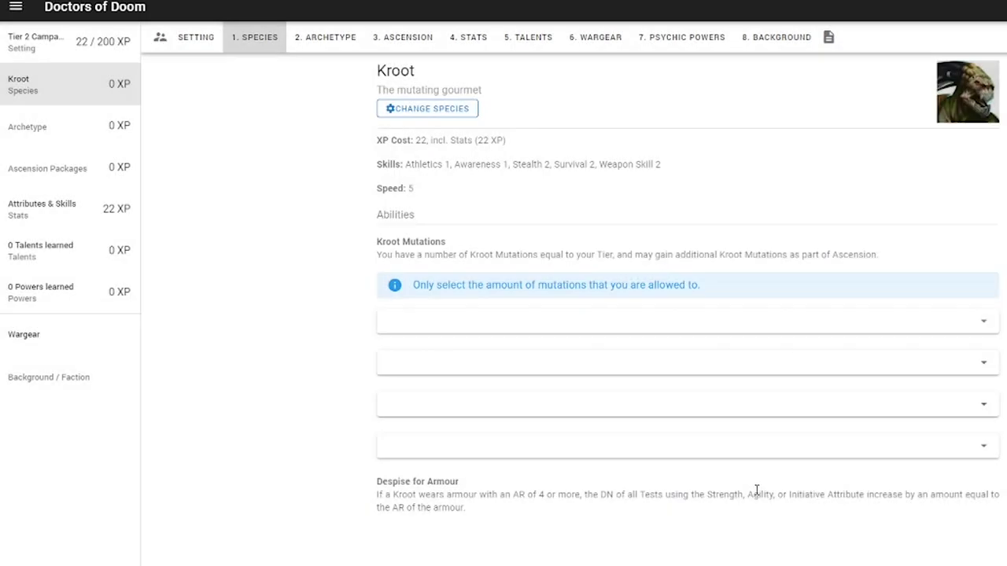
{"action": "left_click", "coordinate": [676, 322]}
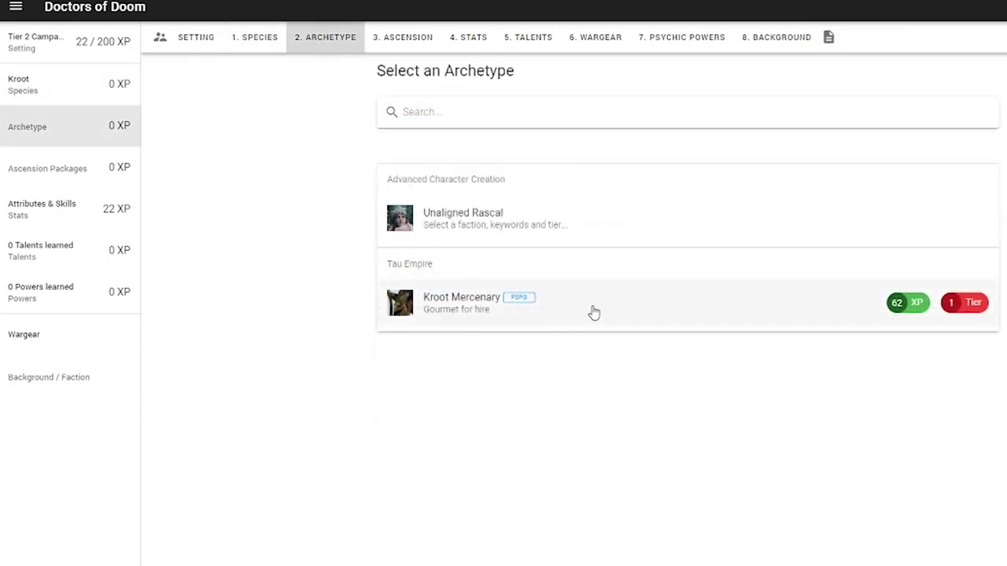
Step: Select Kroot Mercenary as the character's archetype
{"action": "left_click", "coordinate": [665, 309]}
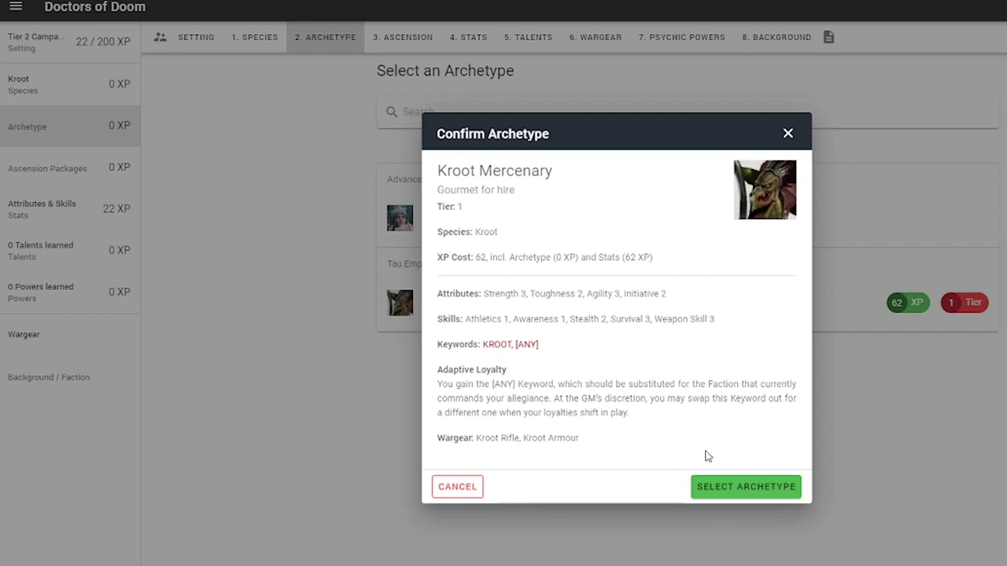
{"action": "left_click", "coordinate": [735, 490]}
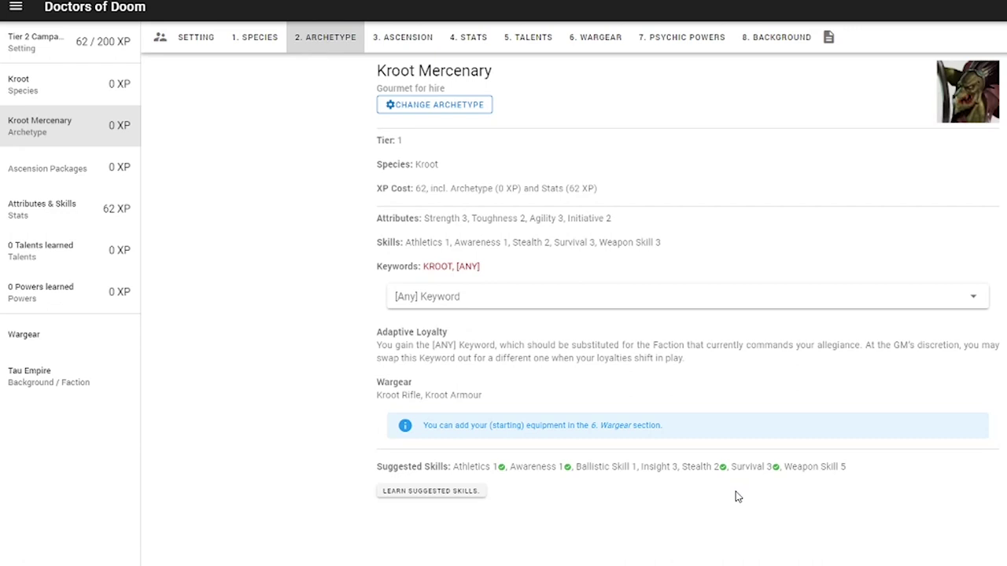
Step: Raise the attributes Strength to 4, Toughness to 3 and Agility to 4
{"action": "left_click", "coordinate": [469, 37]}
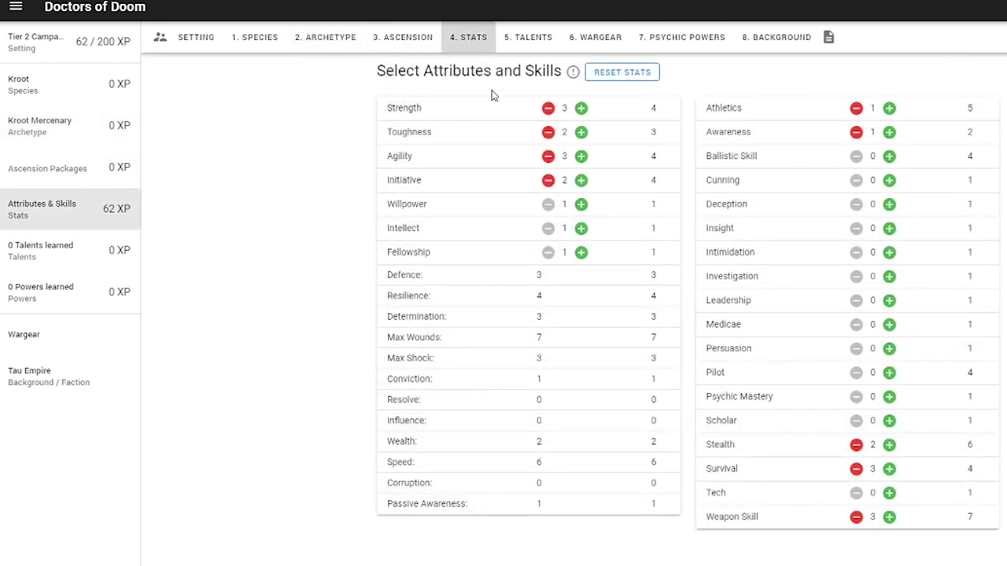
{"action": "left_click", "coordinate": [581, 108]}
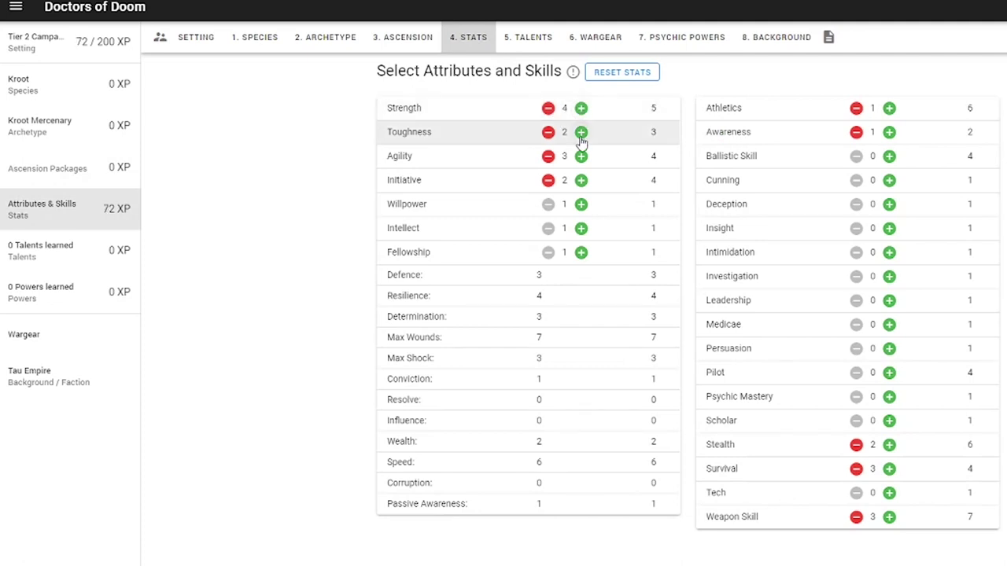
{"action": "left_click", "coordinate": [581, 132]}
{"action": "left_click", "coordinate": [582, 157]}
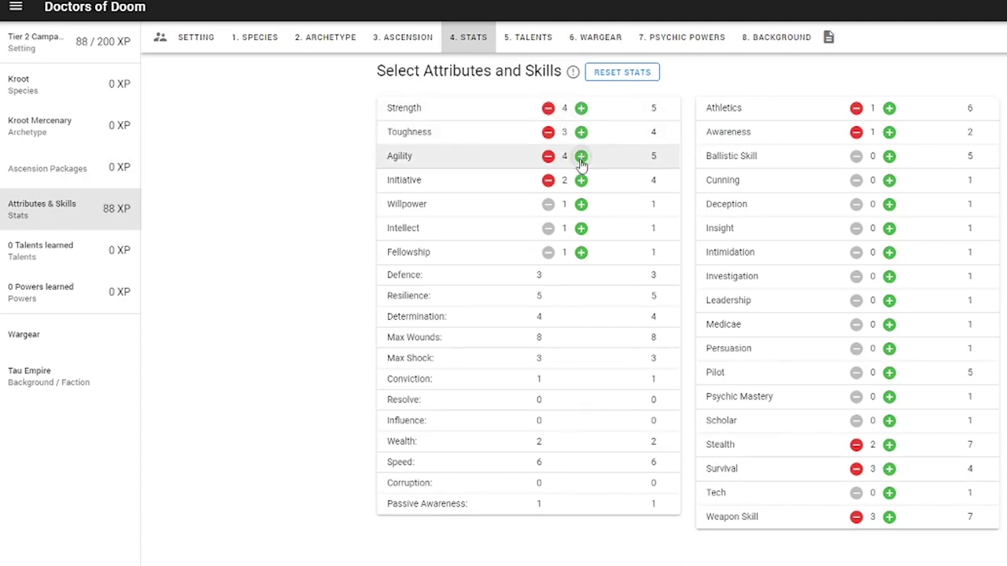
Step: Raise the skills Athletics and Awareness to 2, Stealth to 3, Survival to 4 and Intimidation to 1
{"action": "left_click", "coordinate": [890, 110]}
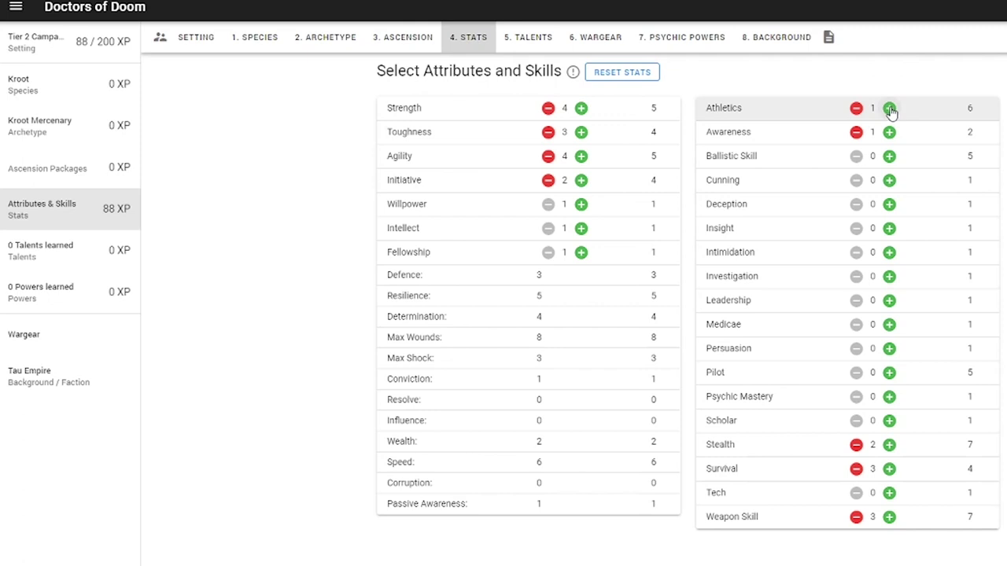
{"action": "left_click", "coordinate": [889, 132]}
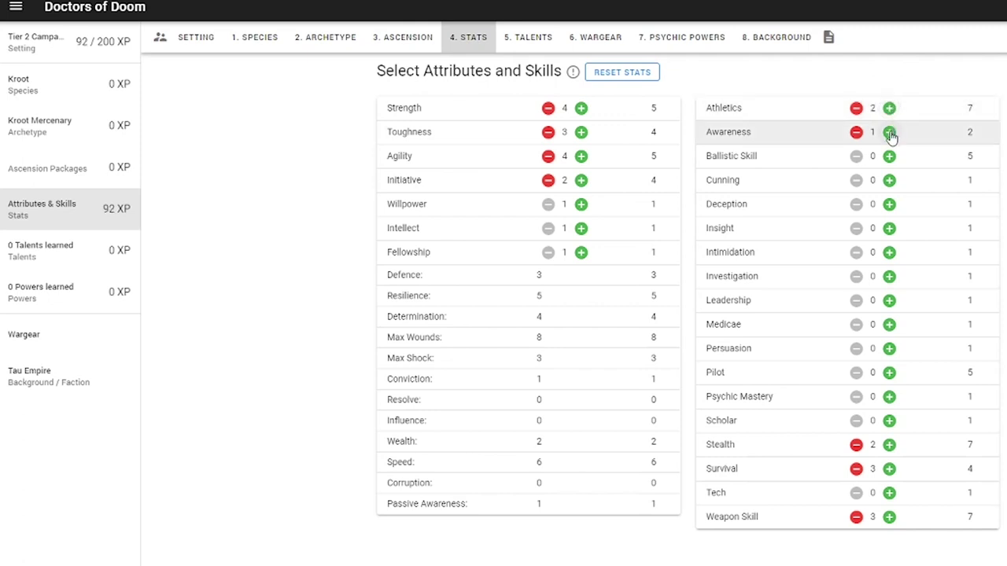
{"action": "left_click", "coordinate": [889, 445]}
{"action": "left_click", "coordinate": [889, 469]}
{"action": "left_click", "coordinate": [890, 251]}
Step: Raise Initiative to 3, the Awareness skill to 3, Toughness to 4 and Agility to 5
{"action": "left_click", "coordinate": [581, 180]}
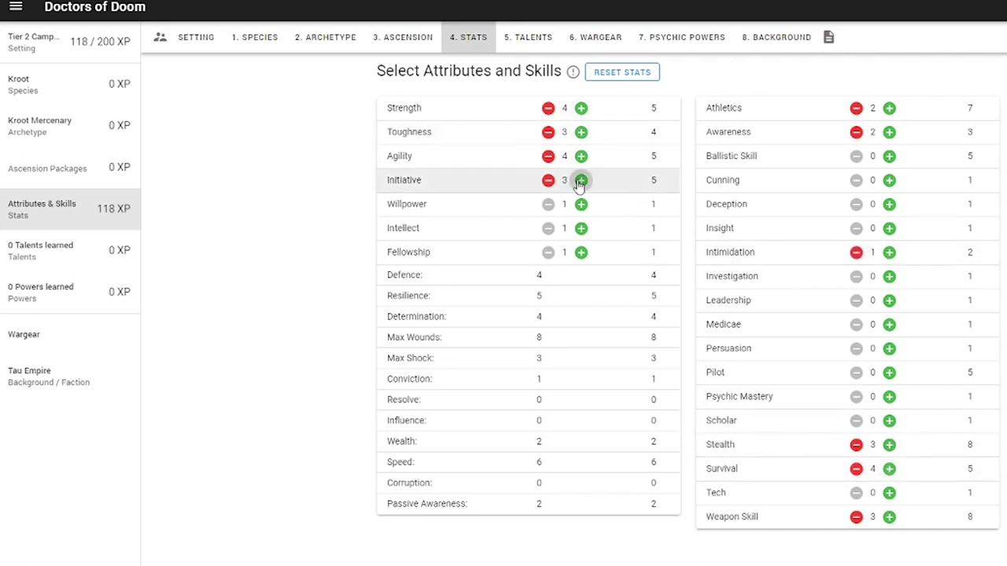
{"action": "left_click", "coordinate": [889, 132]}
{"action": "left_click", "coordinate": [581, 132]}
{"action": "left_click", "coordinate": [582, 156]}
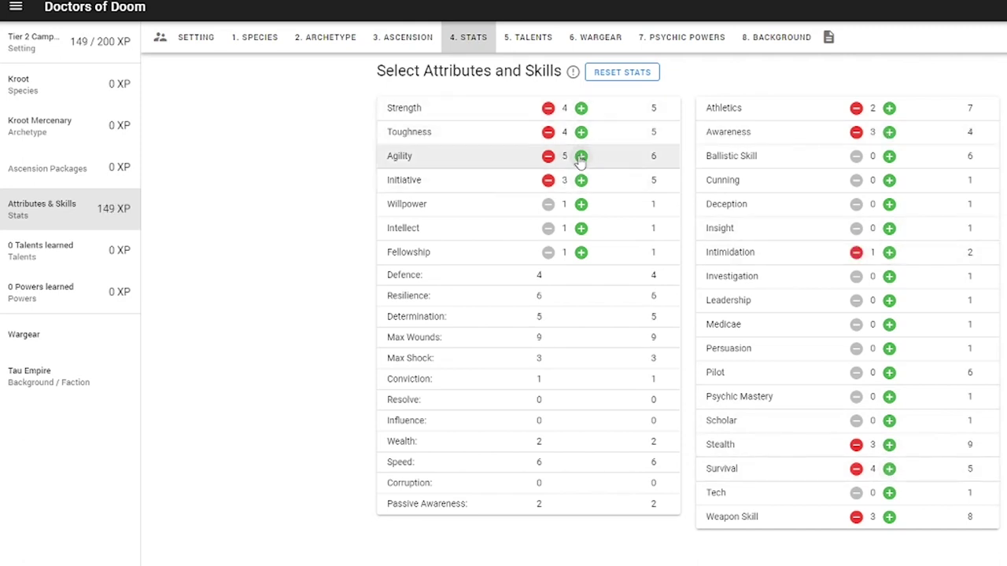
Step: Raise the skills Investigation, Pilot, Cunning, Deception and Insight to 1, Persuasion to 2 and Stealth to 4
{"action": "left_click", "coordinate": [889, 276]}
{"action": "left_click", "coordinate": [889, 348]}
{"action": "left_click", "coordinate": [888, 372]}
{"action": "left_click", "coordinate": [888, 180]}
{"action": "left_click", "coordinate": [888, 204]}
{"action": "left_click", "coordinate": [889, 228]}
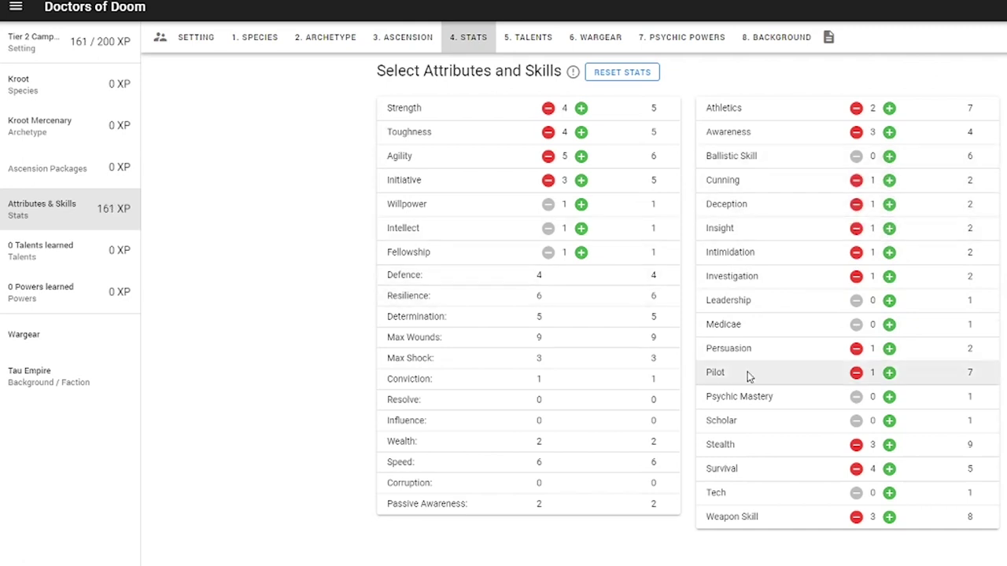
{"action": "left_click", "coordinate": [888, 446]}
{"action": "left_click", "coordinate": [886, 348]}
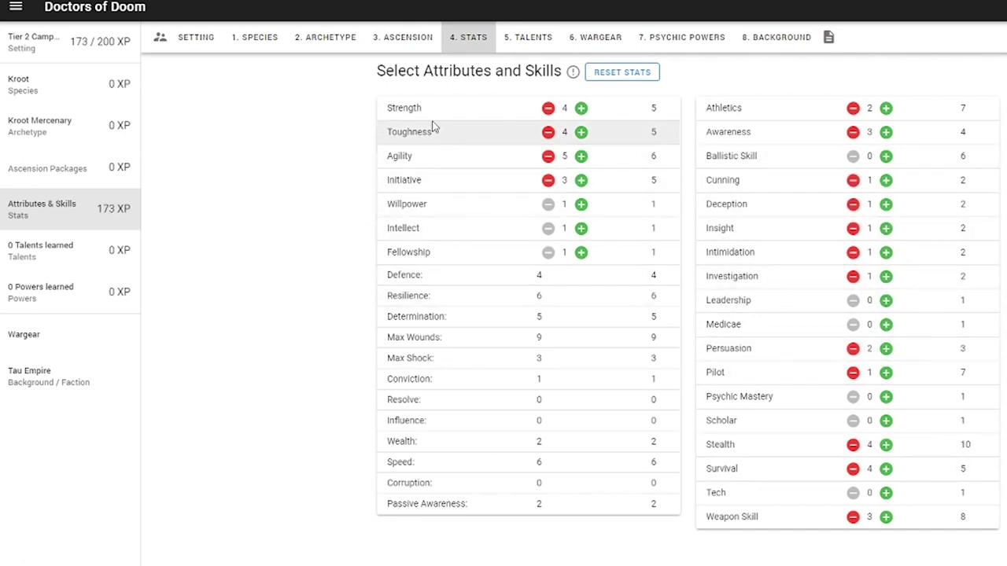
Step: Find the Brutalist talent, read its description and add it to the character
{"action": "left_click", "coordinate": [530, 40]}
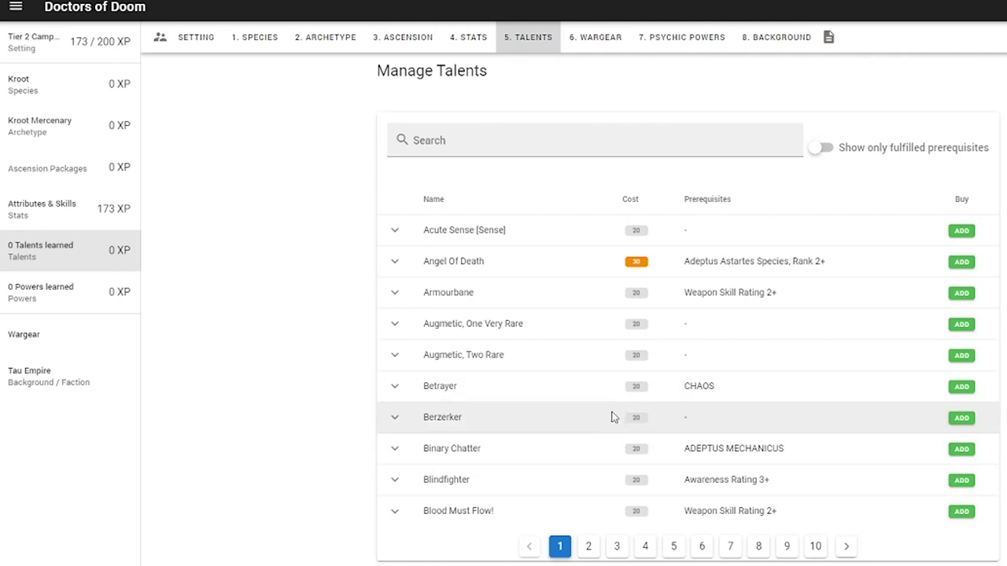
{"action": "left_click", "coordinate": [589, 551]}
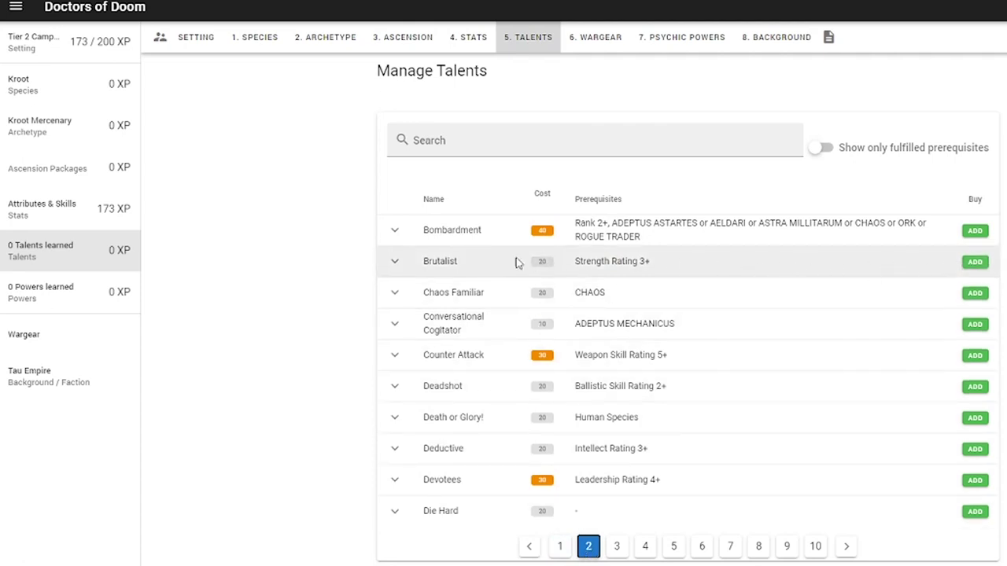
{"action": "left_click", "coordinate": [393, 263]}
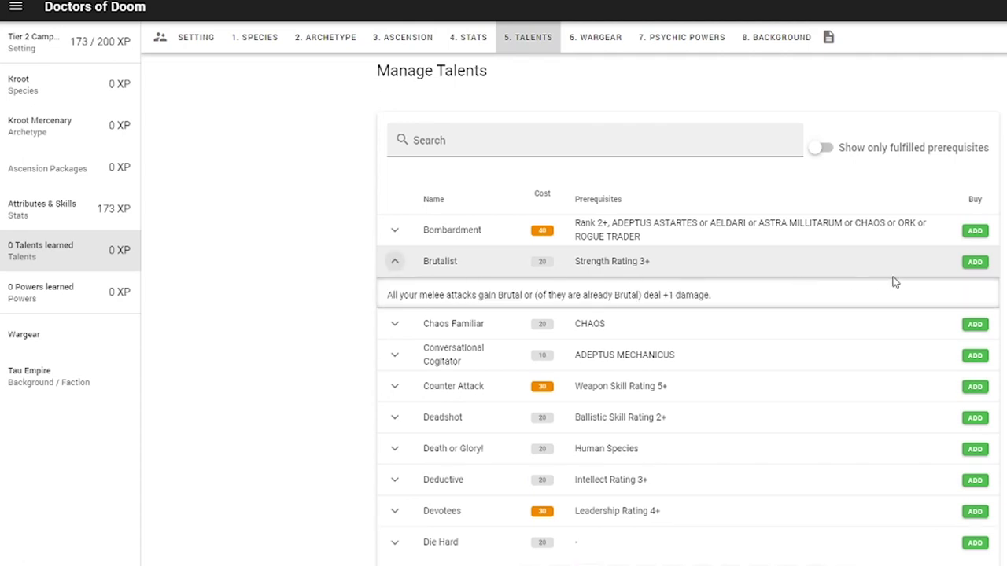
{"action": "left_click", "coordinate": [974, 263]}
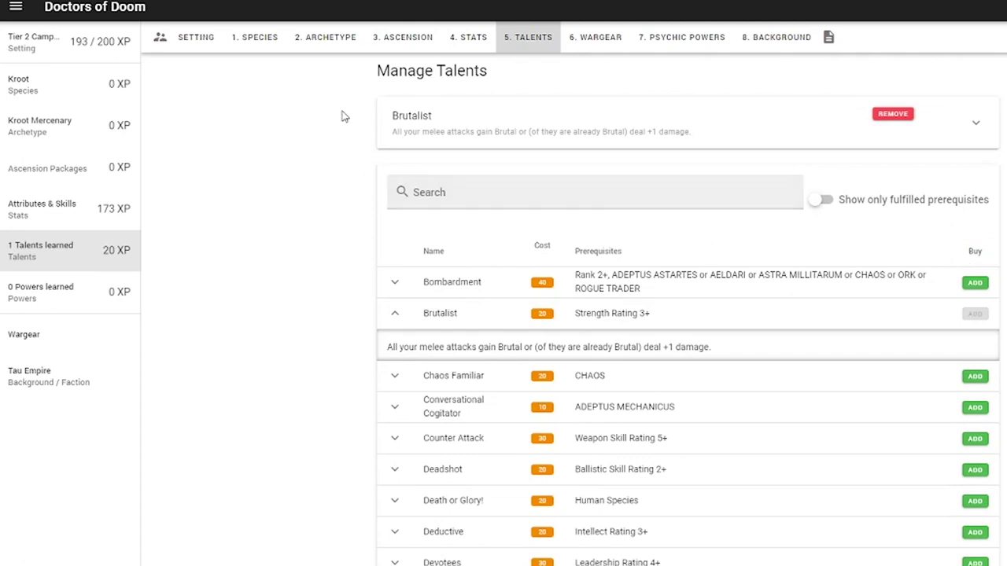
Step: Add the starting Kroot Rifle and Kroot Armour to the wargear, plus a Chainsword as additional wargear
{"action": "left_click", "coordinate": [599, 47]}
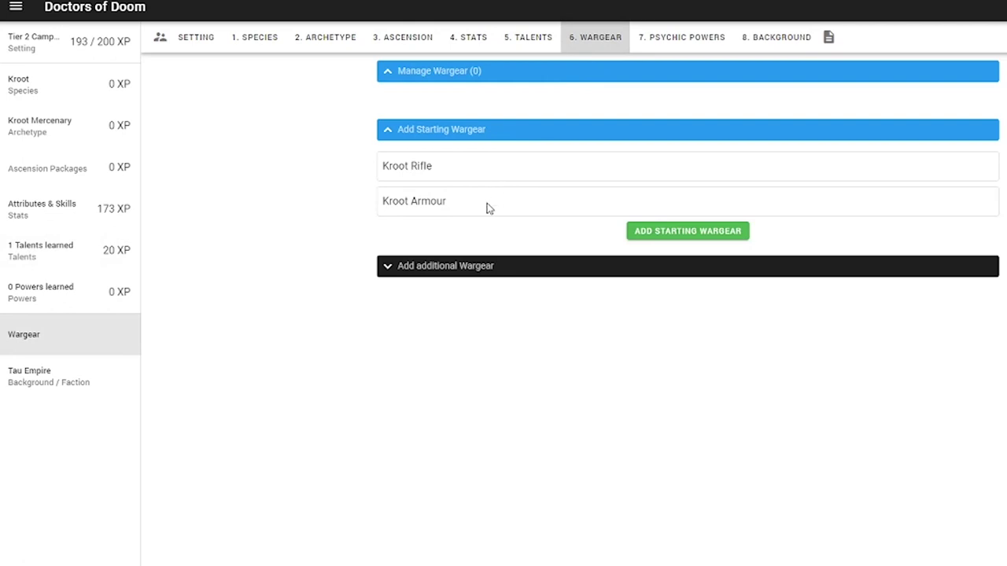
{"action": "left_click", "coordinate": [658, 233]}
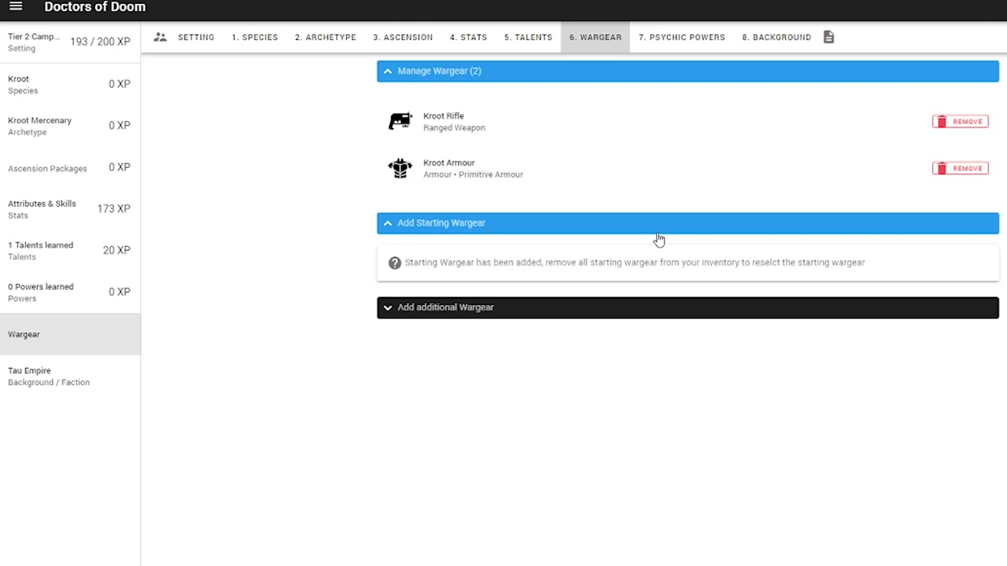
{"action": "left_click", "coordinate": [389, 310]}
{"action": "scroll", "coordinate": [346, 368], "scroll_direction": "down", "scroll_amount": 3}
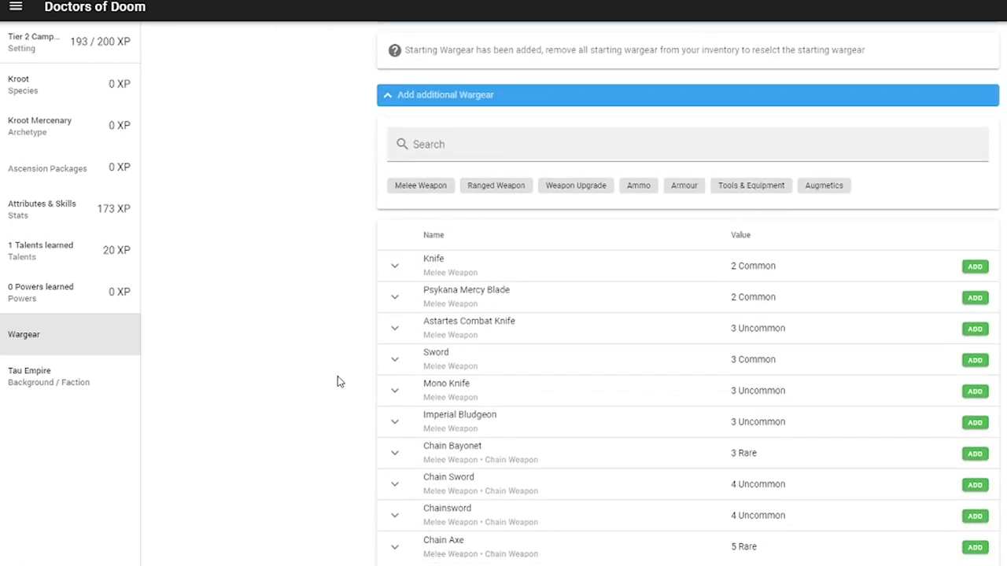
{"action": "left_click", "coordinate": [395, 515]}
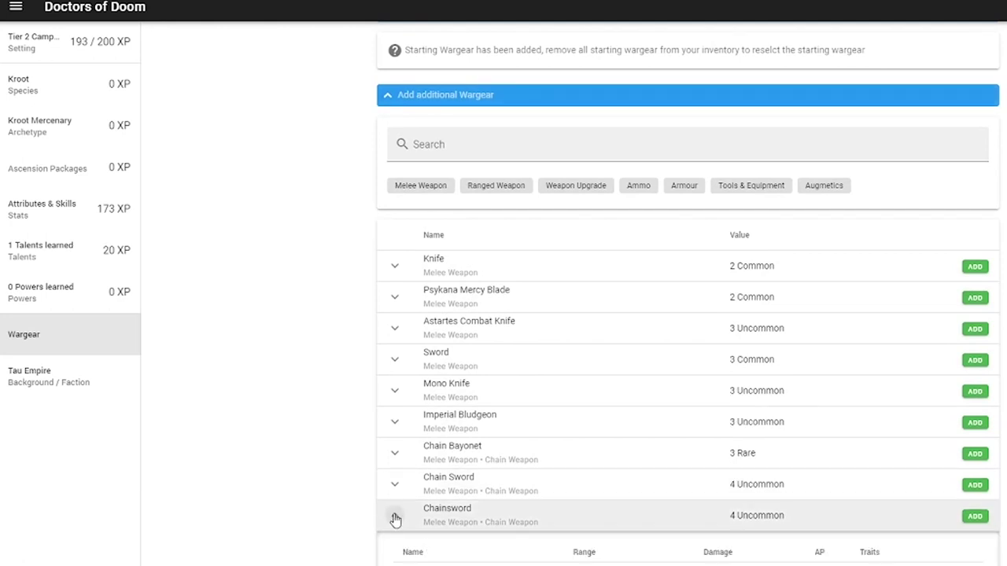
{"action": "scroll", "coordinate": [491, 554], "scroll_direction": "down", "scroll_amount": 1}
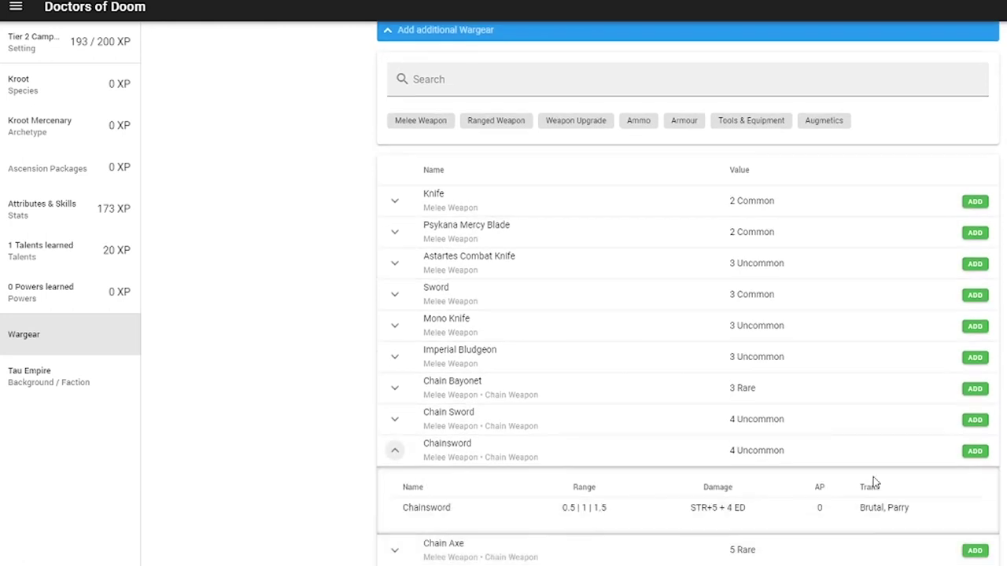
{"action": "left_click", "coordinate": [975, 453]}
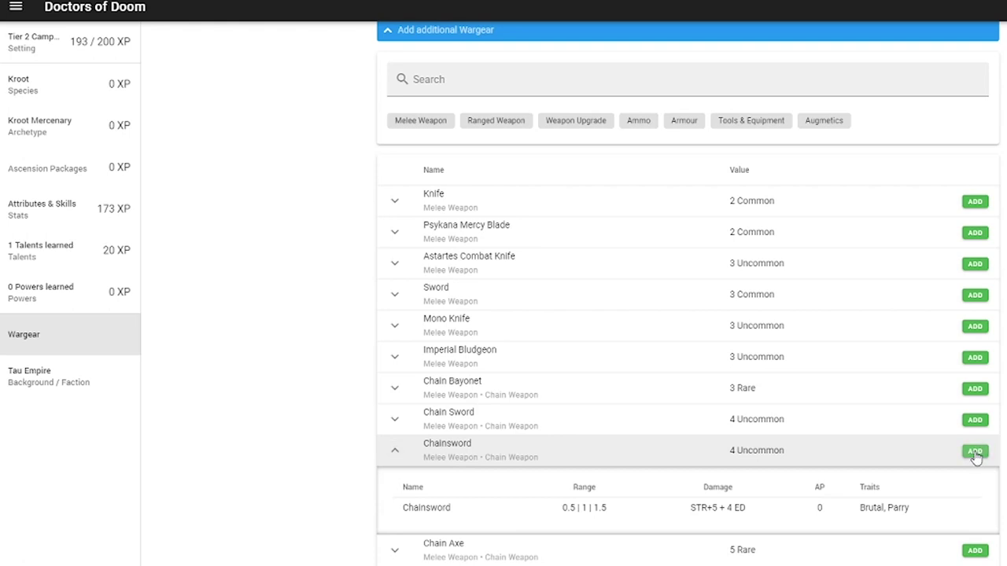
{"action": "scroll", "coordinate": [575, 410], "scroll_direction": "up", "scroll_amount": 4}
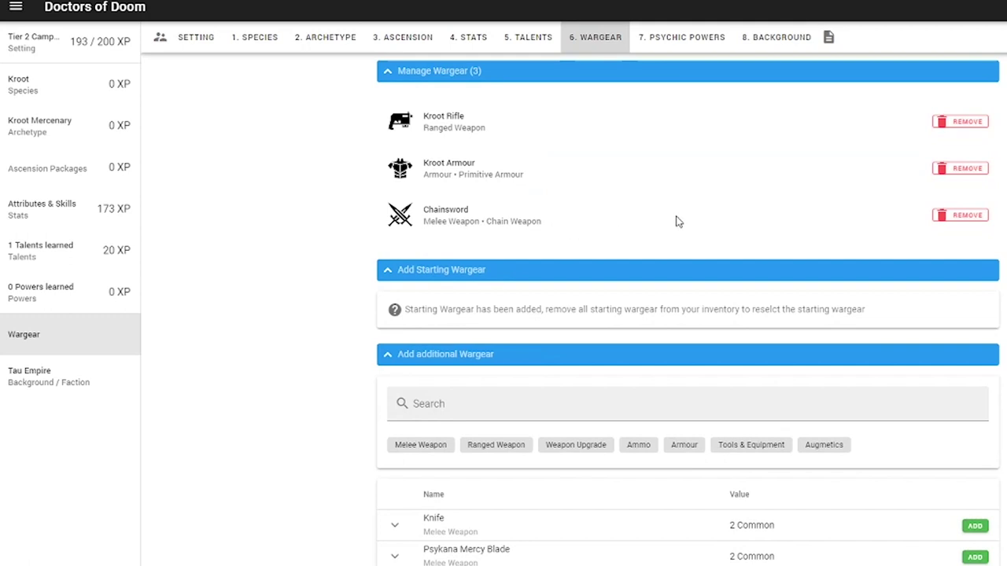
Step: Set the background Origin to Pech Native - Max Wounds, Accomplishment to Sole Survivor - Resolve and Goal to Become Strong - Max Wounds
{"action": "left_click", "coordinate": [672, 41]}
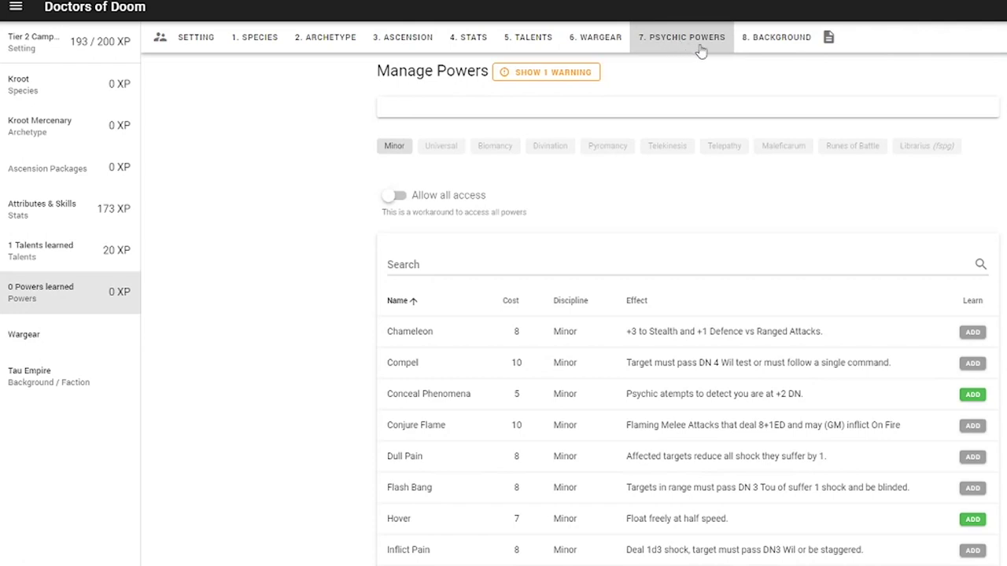
{"action": "left_click", "coordinate": [768, 41]}
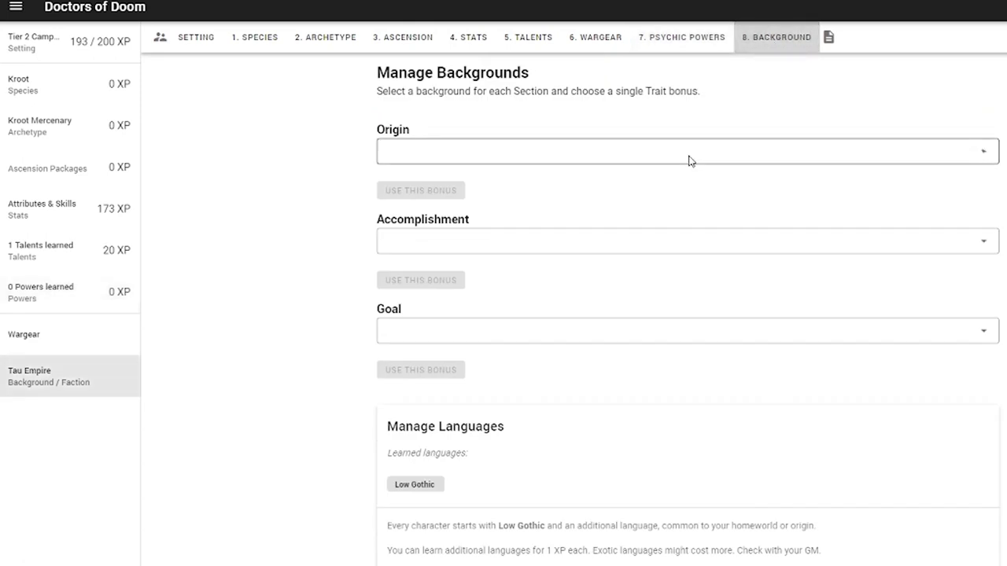
{"action": "left_click", "coordinate": [689, 156]}
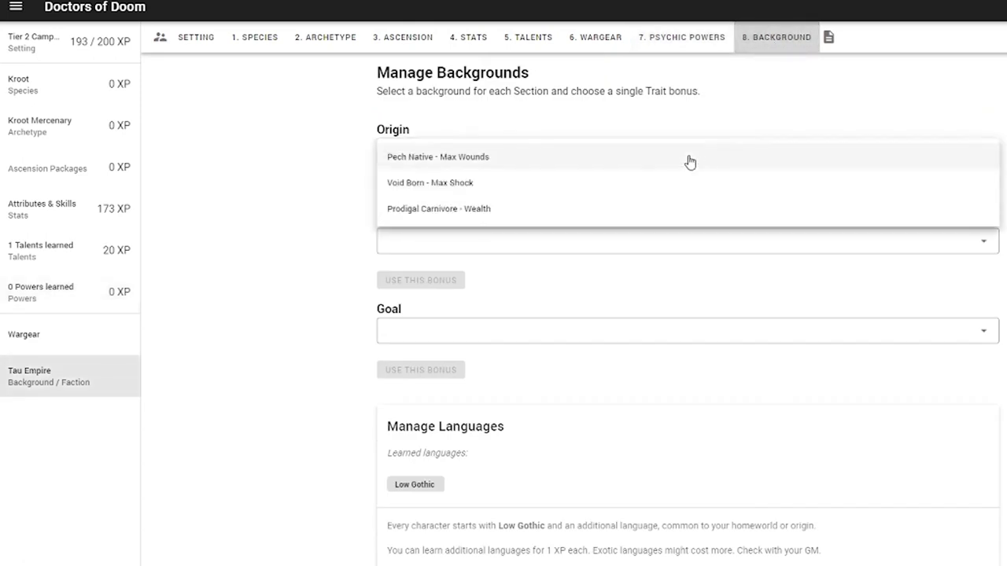
{"action": "left_click", "coordinate": [464, 165]}
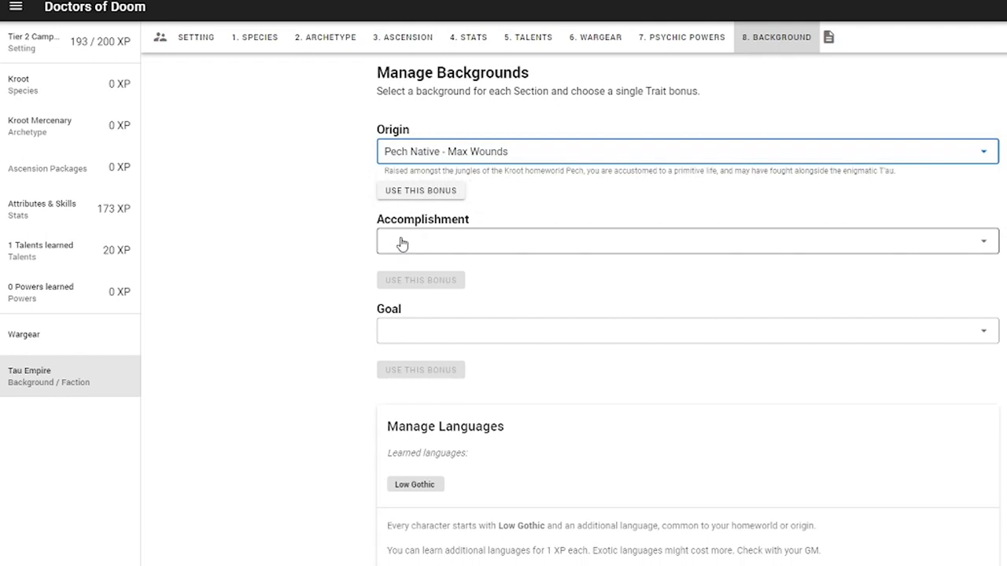
{"action": "left_click", "coordinate": [402, 244]}
{"action": "left_click", "coordinate": [442, 272]}
{"action": "left_click", "coordinate": [452, 337]}
{"action": "left_click", "coordinate": [461, 366]}
Step: Try the Origin and Accomplishment bonuses, then apply the Become Strong goal's Max Wounds bonus
{"action": "left_click", "coordinate": [421, 191]}
{"action": "left_click", "coordinate": [420, 324]}
{"action": "left_click", "coordinate": [421, 414]}
{"action": "scroll", "coordinate": [343, 336], "scroll_direction": "down", "scroll_amount": 1}
{"action": "scroll", "coordinate": [641, 397], "scroll_direction": "up", "scroll_amount": 1}
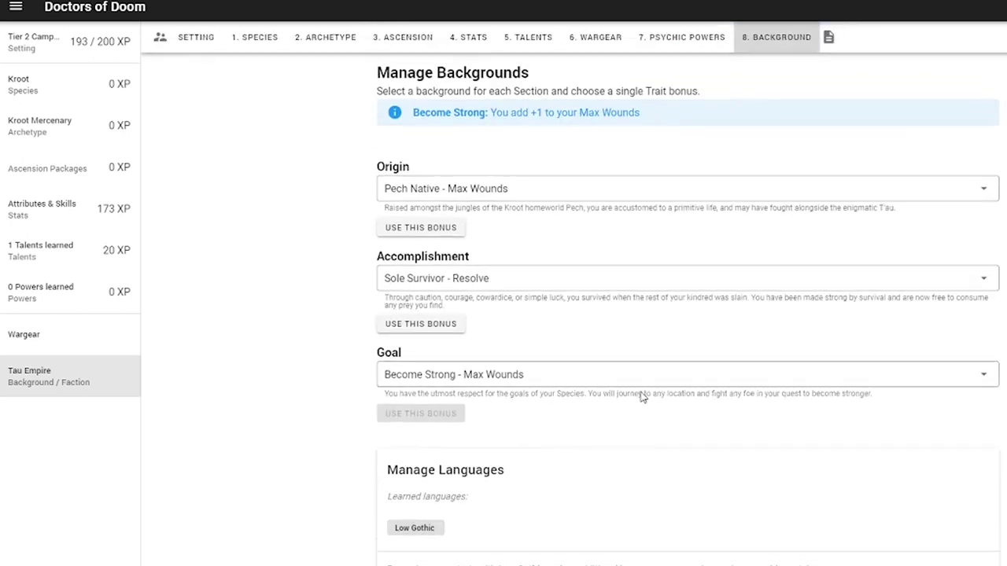
Step: Open the finished character sheet and review its attributes, skills, weapons, wargear and abilities
{"action": "left_click", "coordinate": [829, 40]}
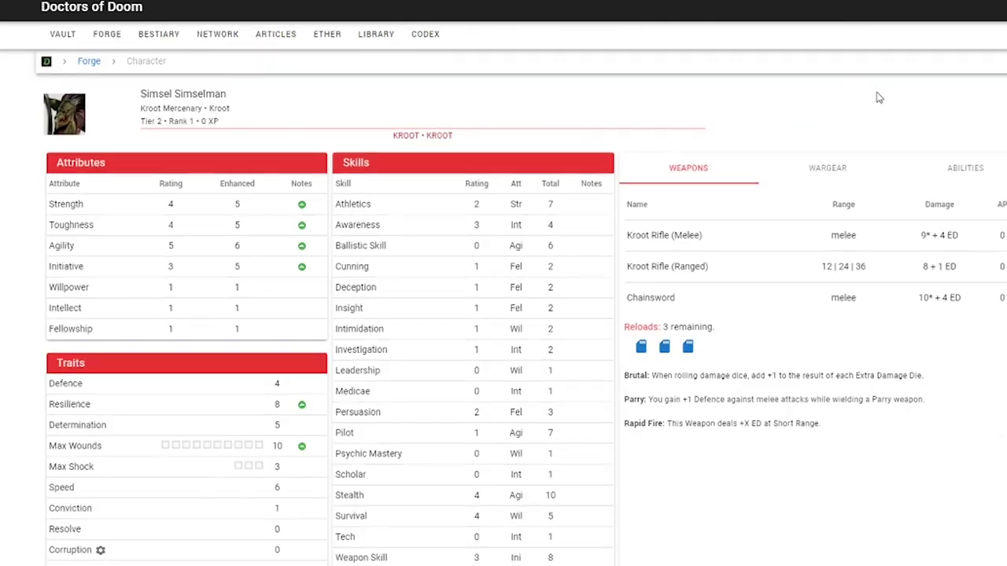
{"action": "scroll", "coordinate": [878, 98], "scroll_direction": "down", "scroll_amount": 1}
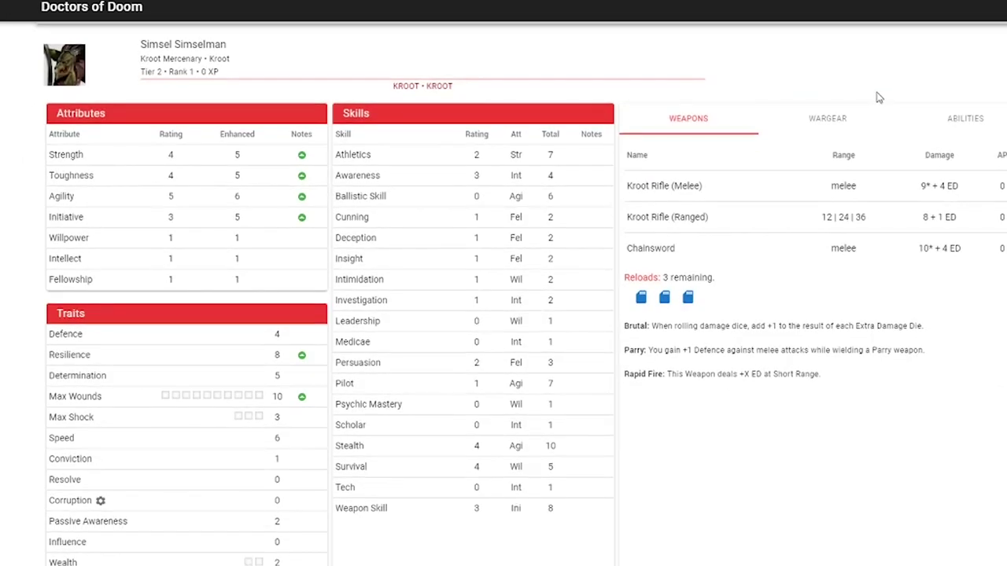
{"action": "left_click", "coordinate": [837, 122]}
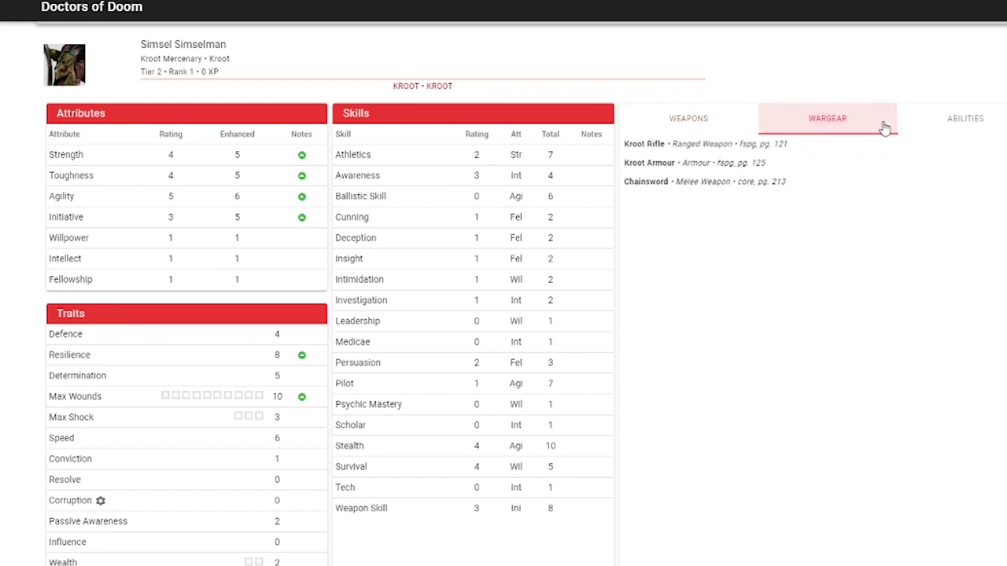
{"action": "left_click", "coordinate": [964, 125]}
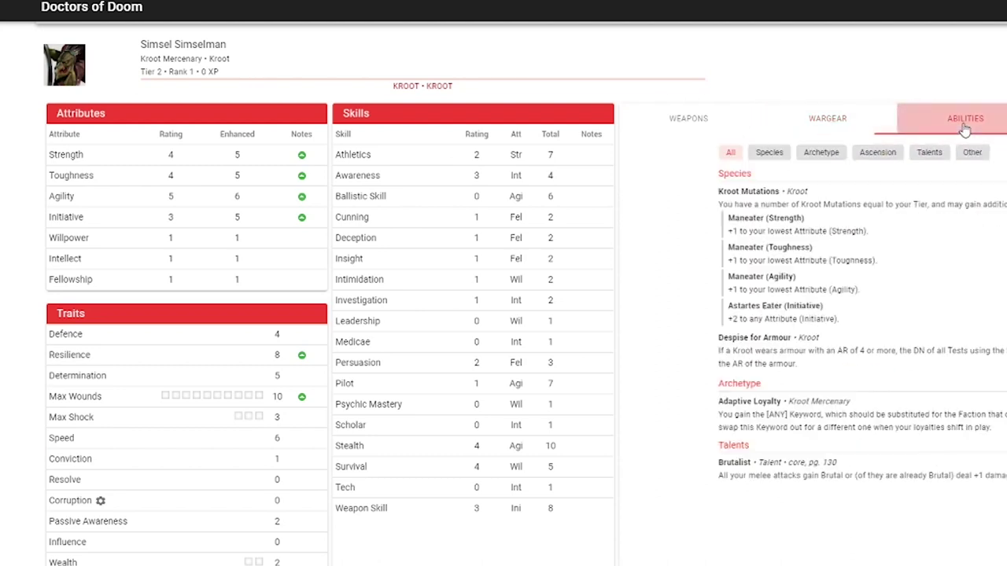